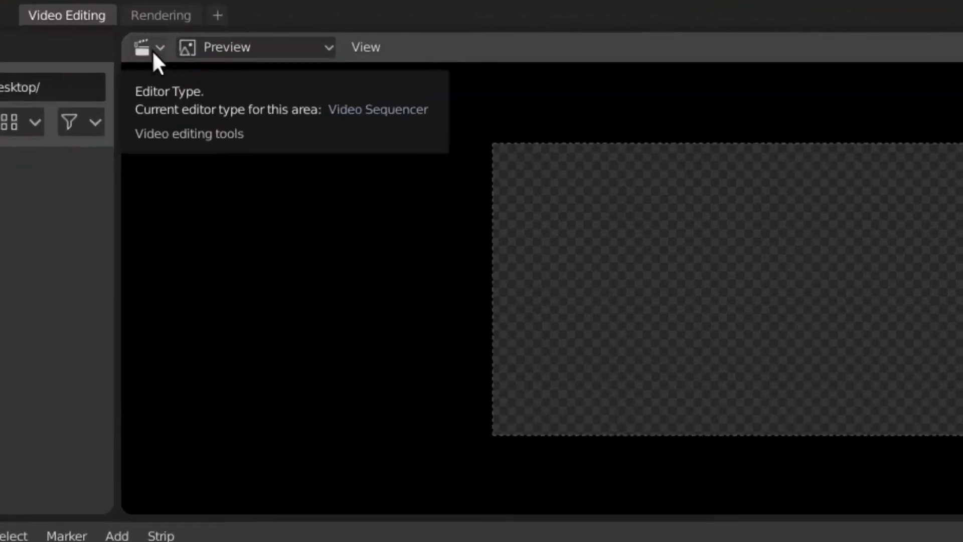
left_click(208, 39)
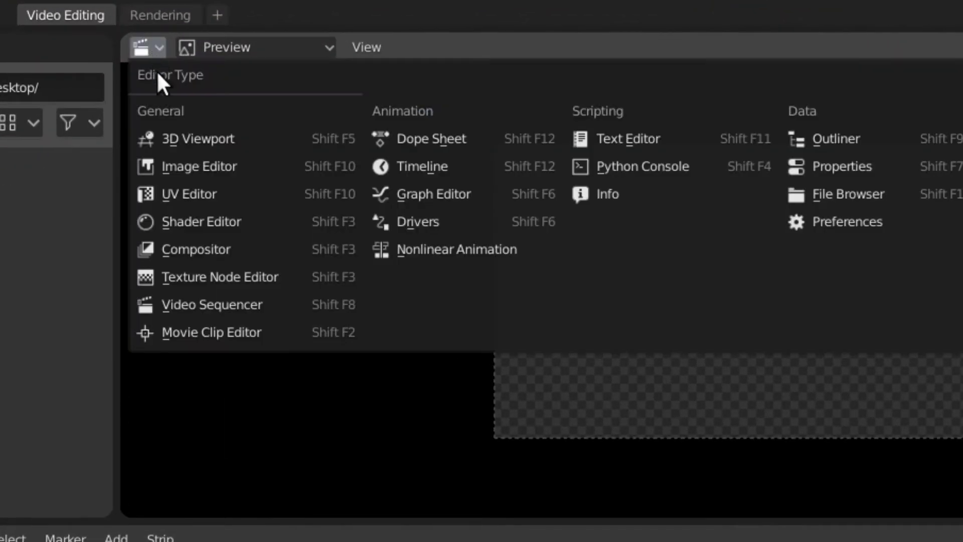
left_click(243, 303)
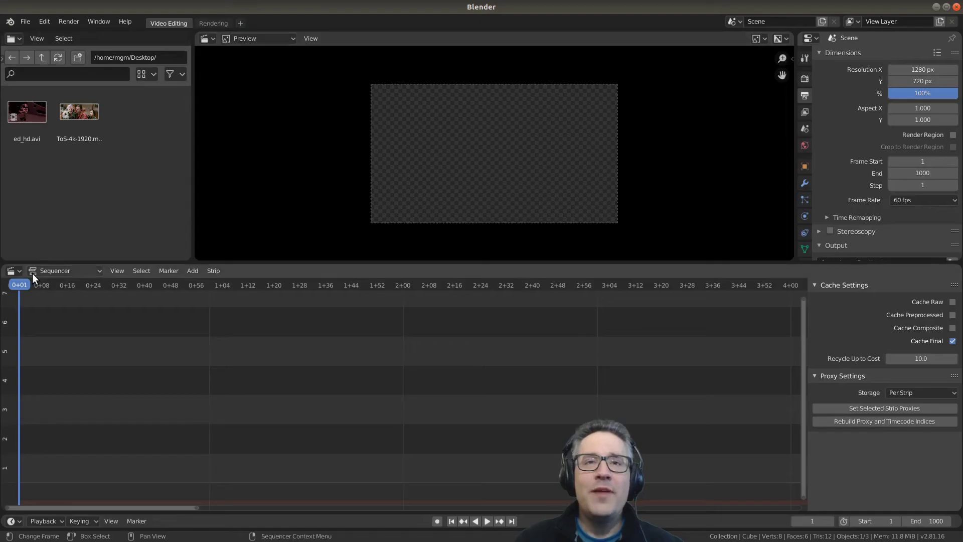
left_click(17, 269)
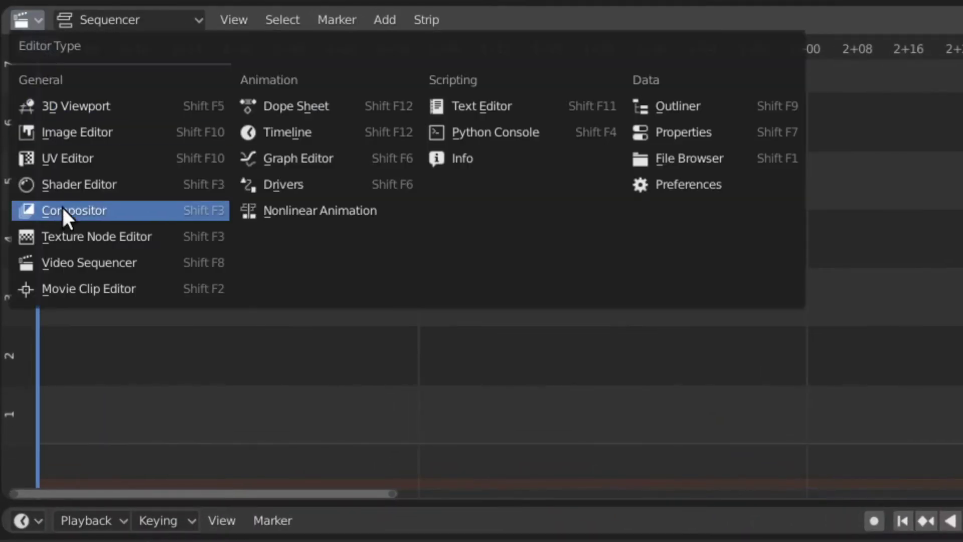
left_click(65, 261)
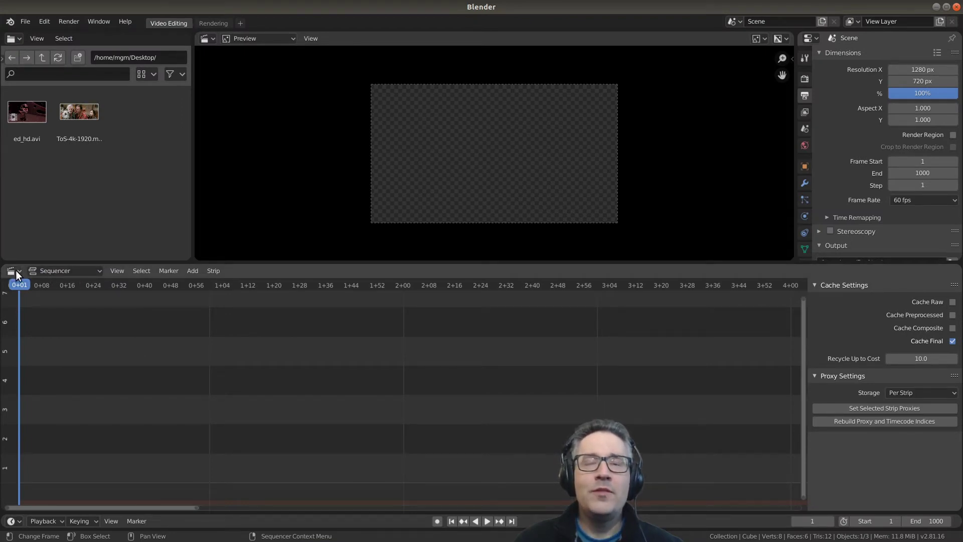
left_click(95, 271)
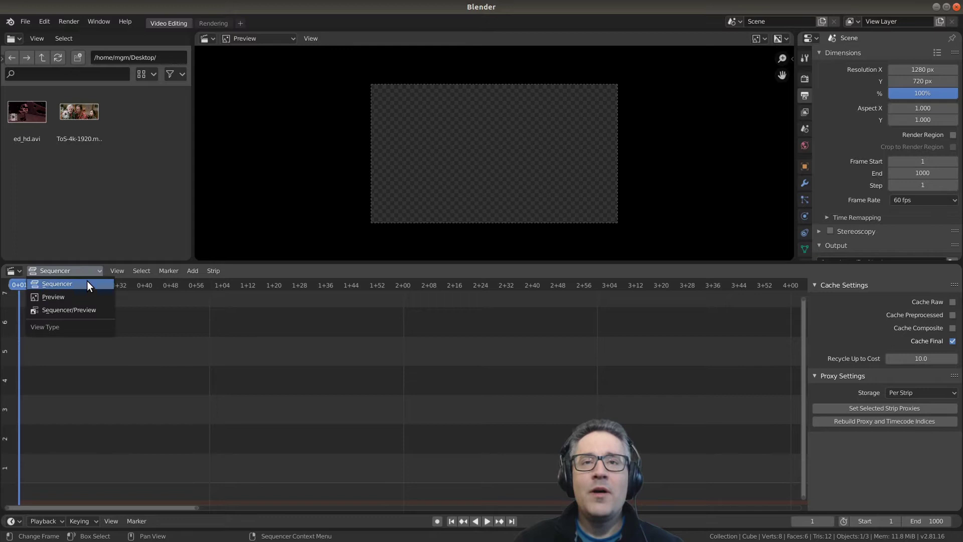
left_click(81, 293)
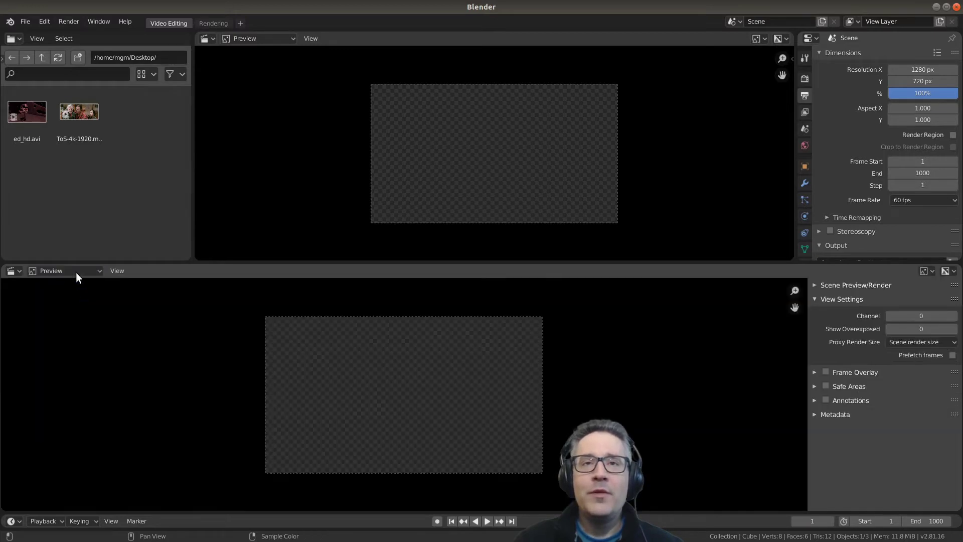
left_click(76, 271)
left_click(76, 307)
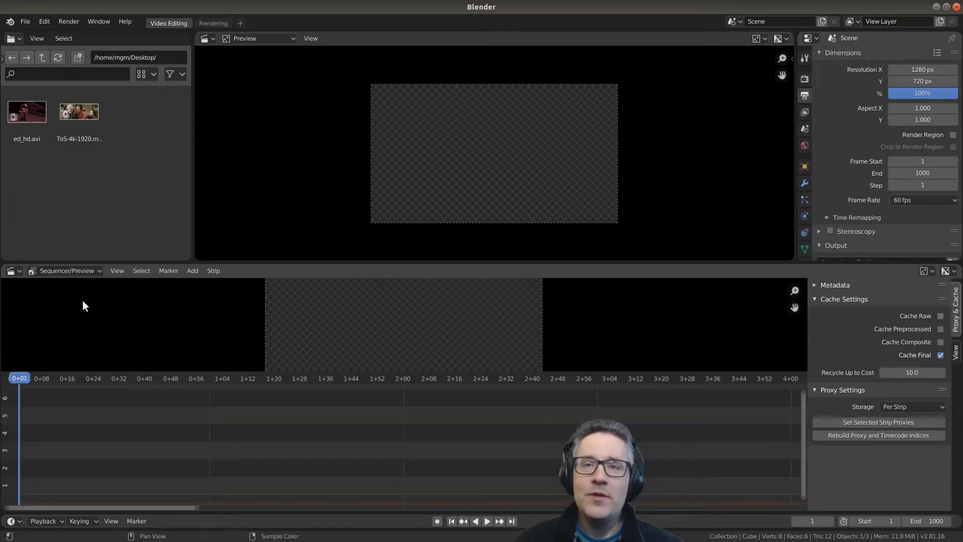
left_click(86, 272)
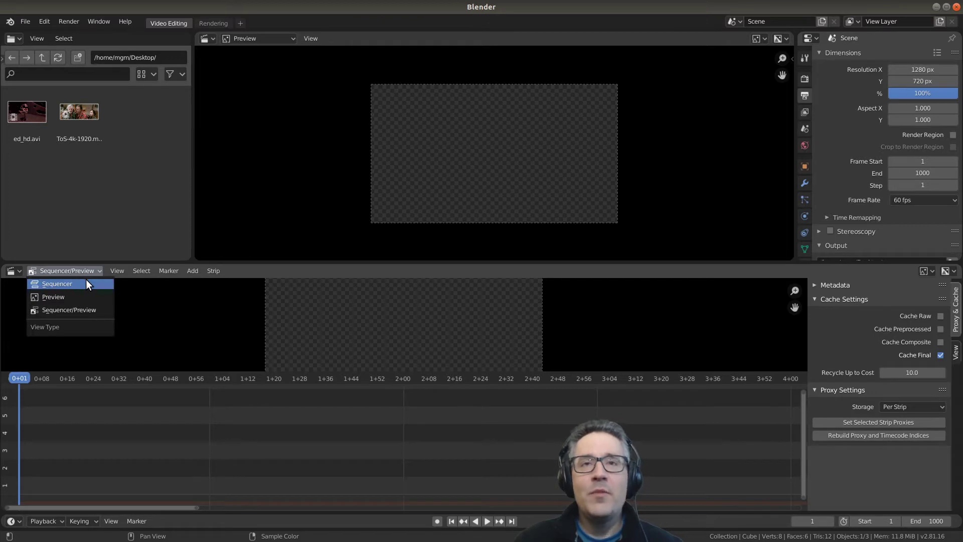
left_click(86, 279)
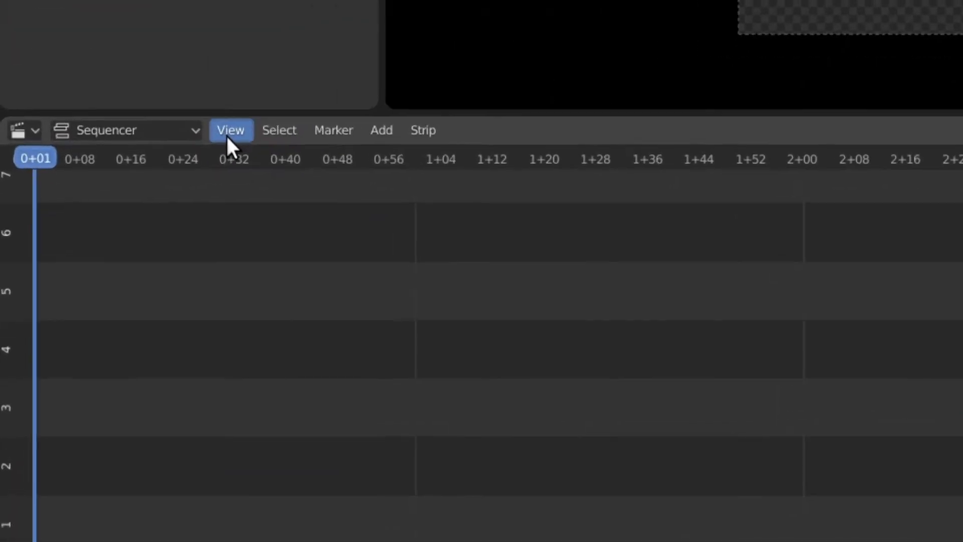
- Hide the Sequencer's sidebar via View > Sidebar, then show it again
left_click(114, 273)
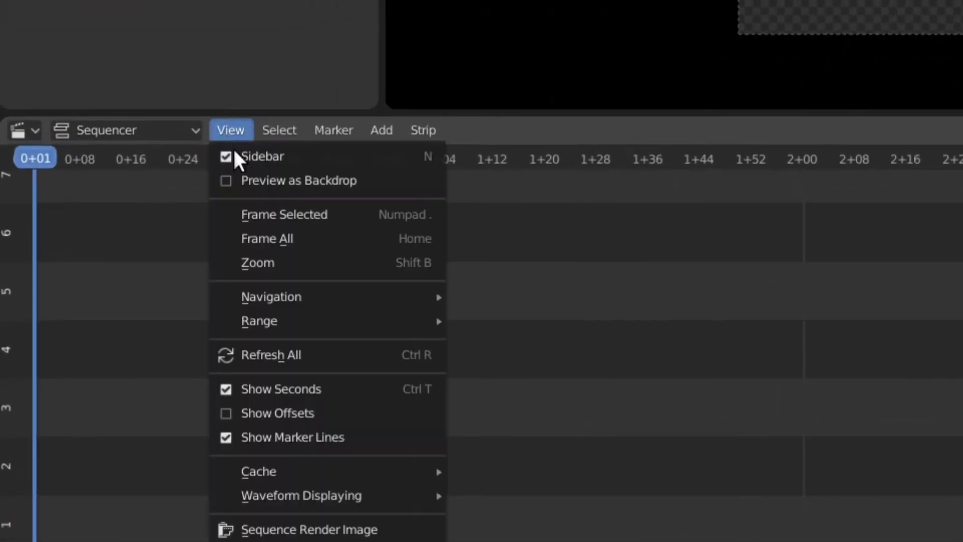
left_click(226, 162)
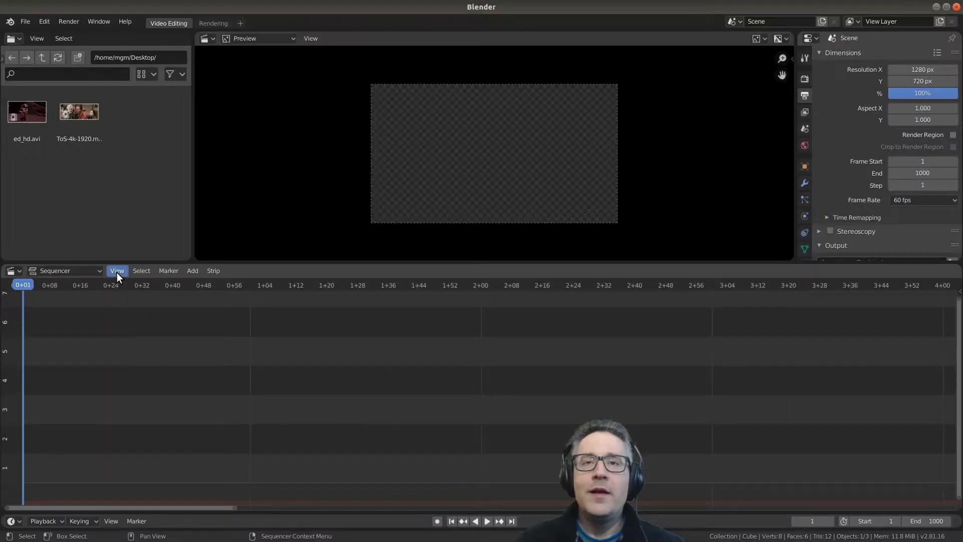
left_click(231, 131)
left_click(118, 278)
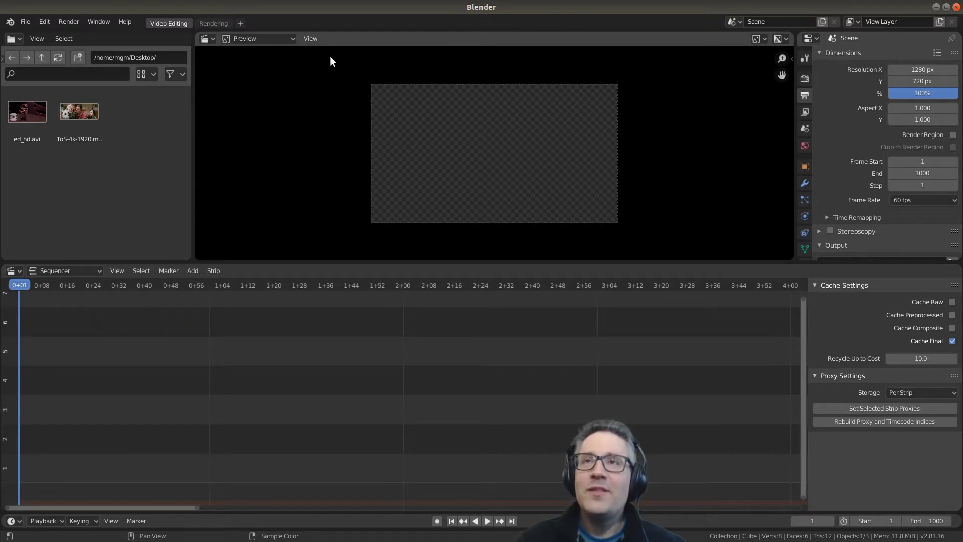
- Enable the Preview's sidebar with its view settings, toggle it with N, leaving it open
left_click(309, 39)
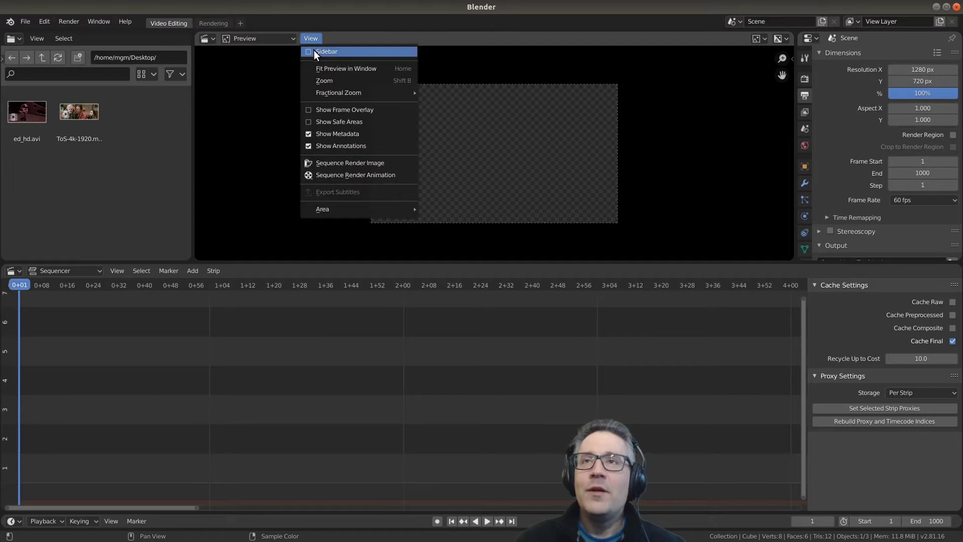
left_click(314, 51)
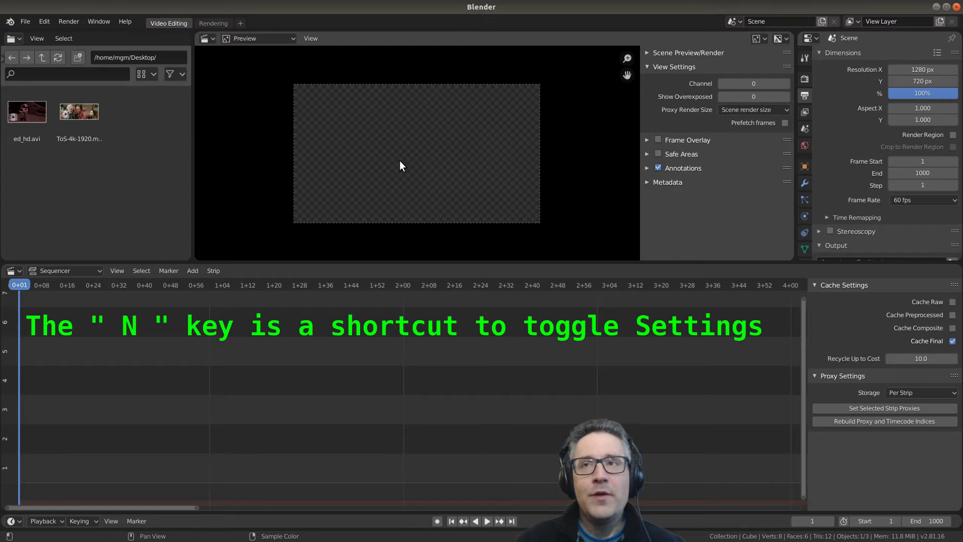
key("n")
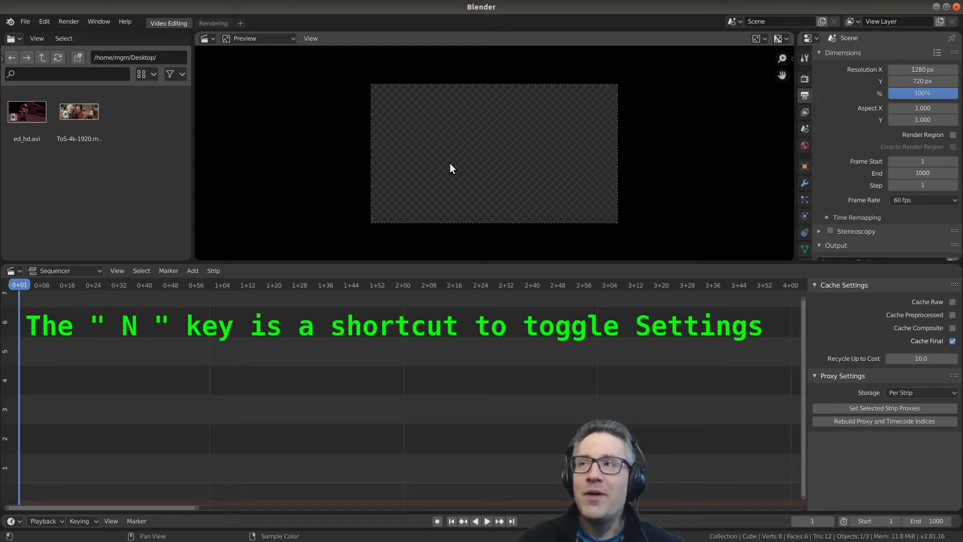
key("n")
key("n")
key("n")
key("n")
key("n")
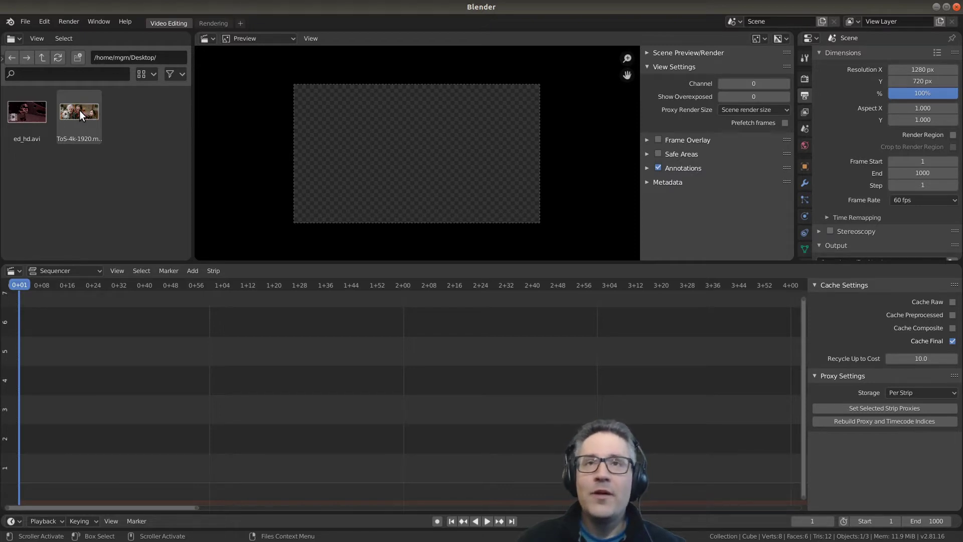
- Drag ToS-4k-1920.mov from the File Browser into the Sequencer timeline
left_click_drag(79, 110, 151, 407)
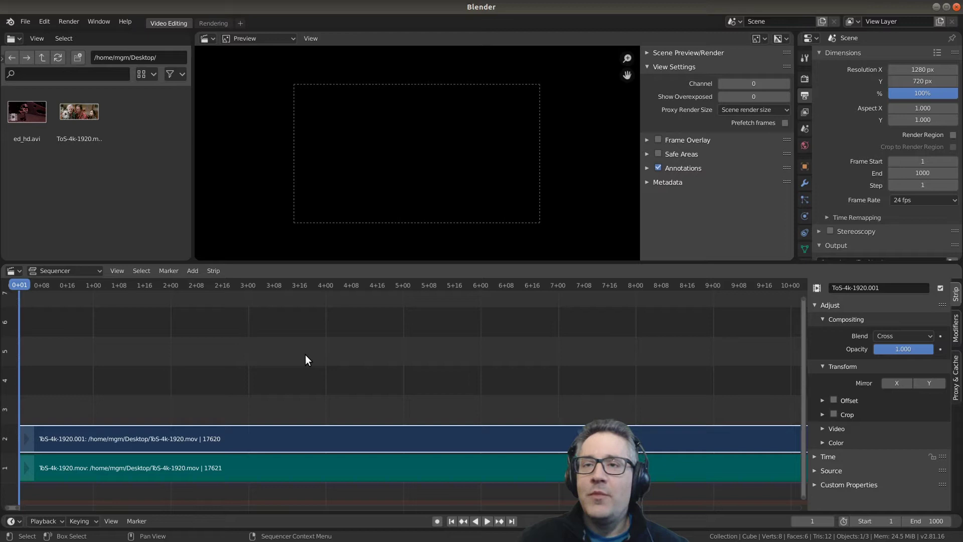
- Make the channel 1 sound strip active, check the Blend list, and toggle Display Waveform on then off
key("a")
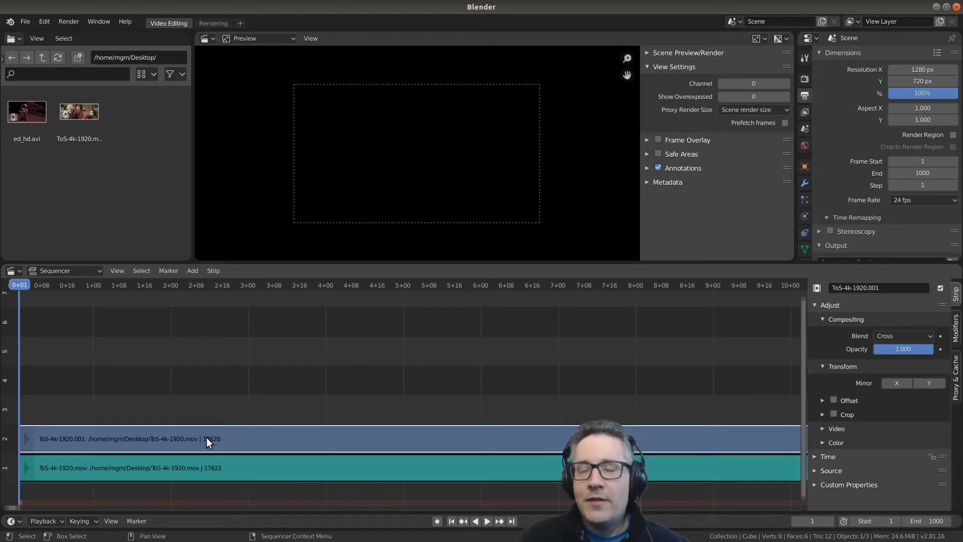
left_click(302, 437, "shift")
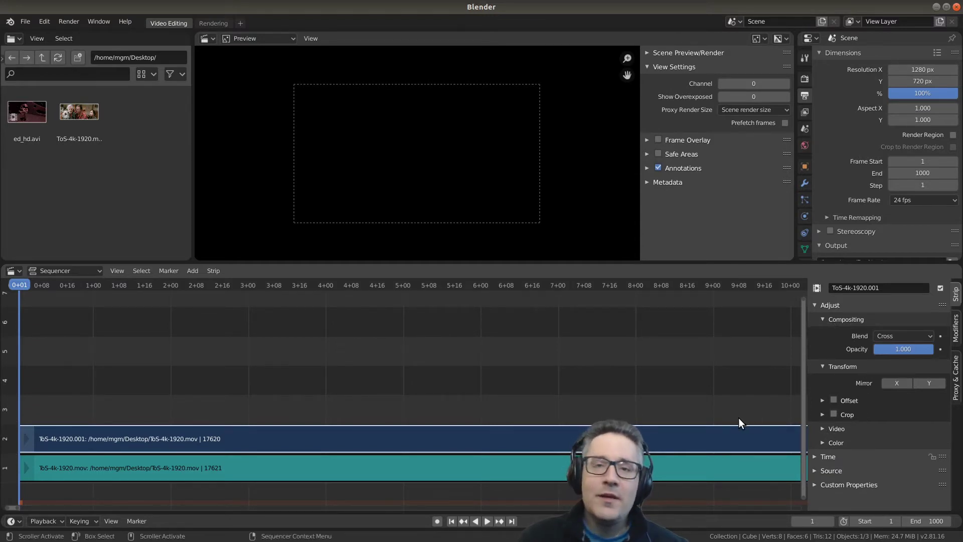
left_click(906, 337)
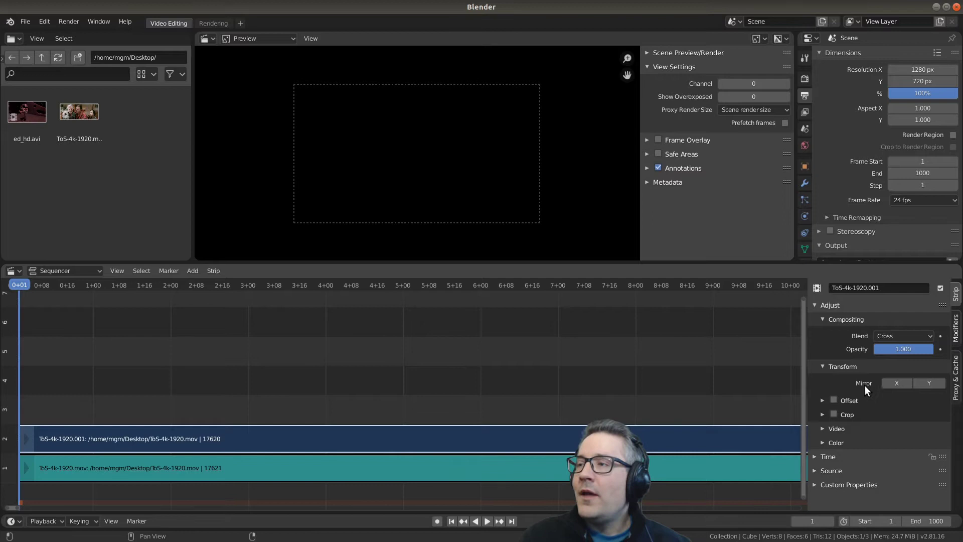
left_click(182, 462)
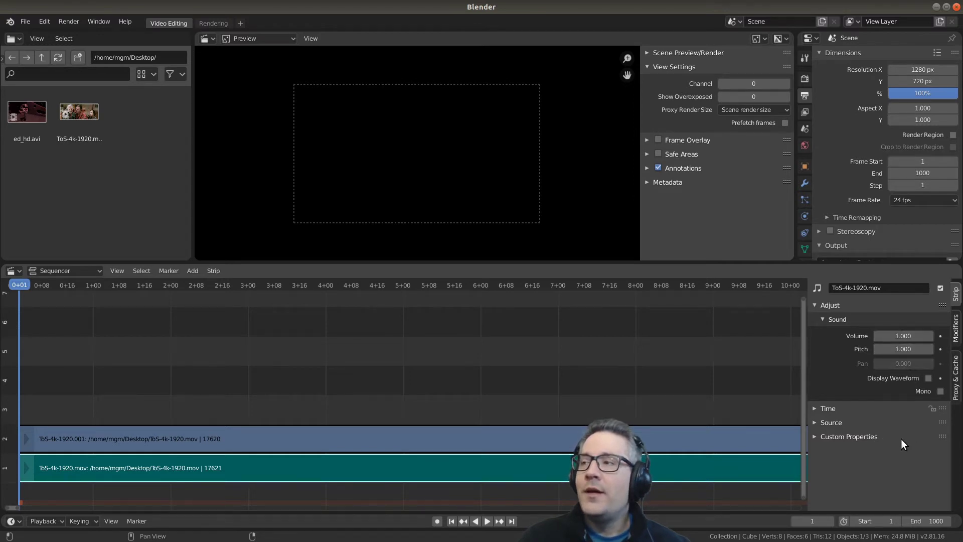
left_click(927, 378)
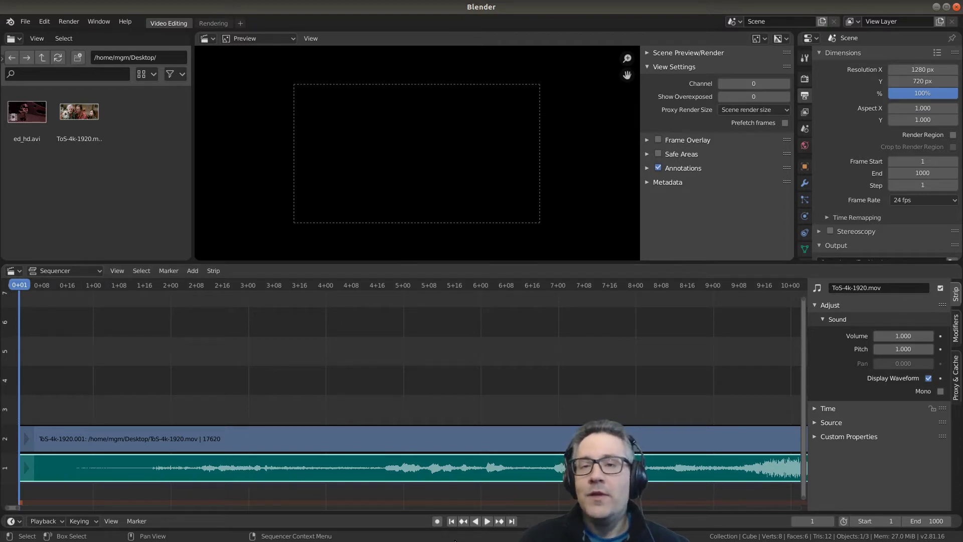
left_click(928, 378)
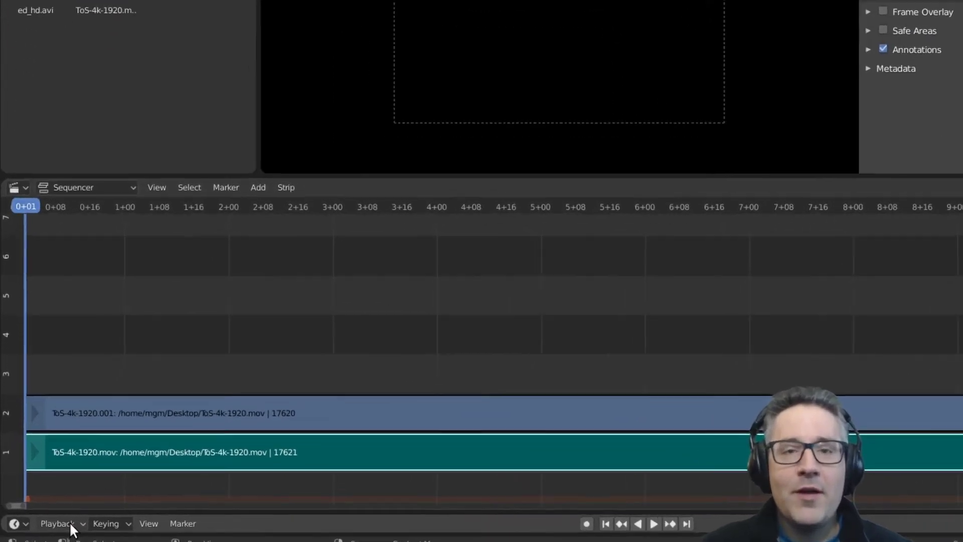
- Keep the Playback popover's Sync mode on AV-sync, then reopen the Playback options
left_click(49, 520)
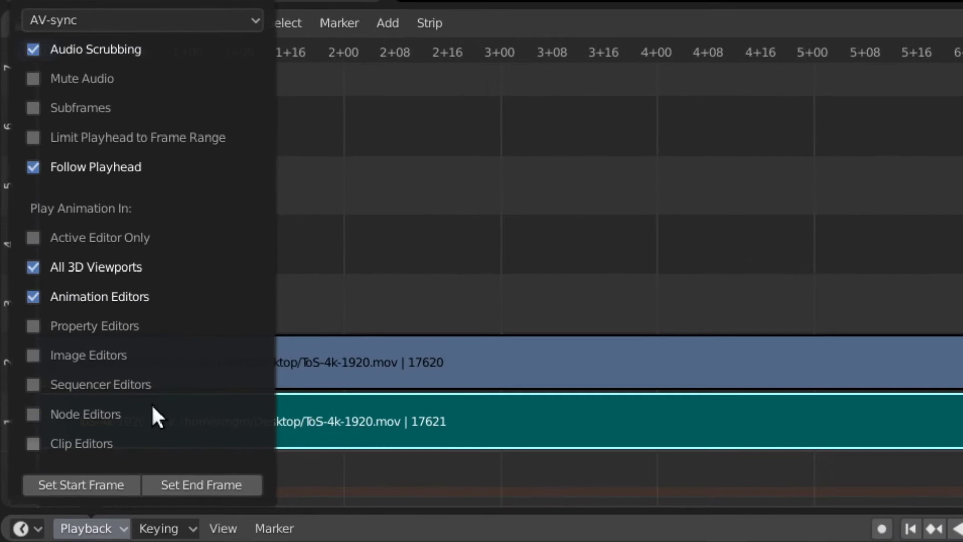
left_click(100, 19)
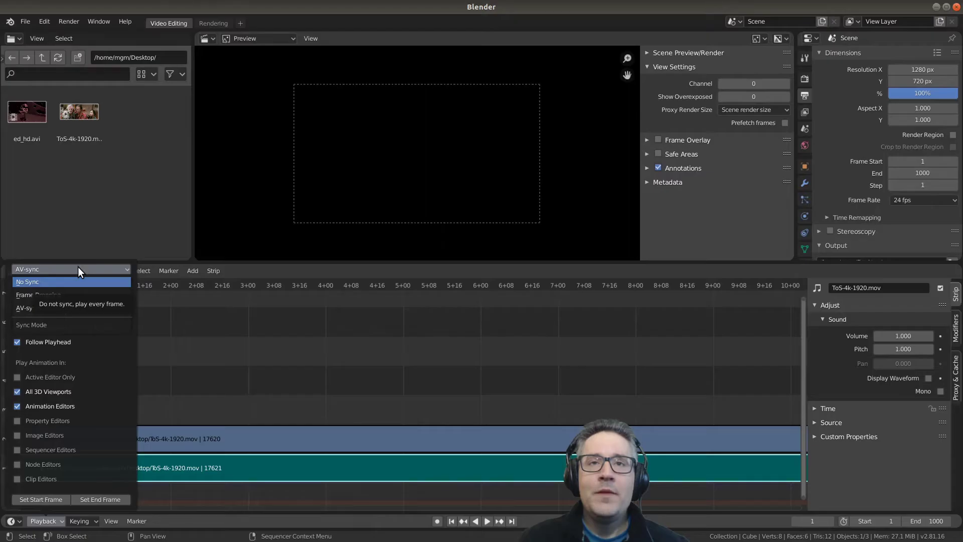
left_click(150, 41)
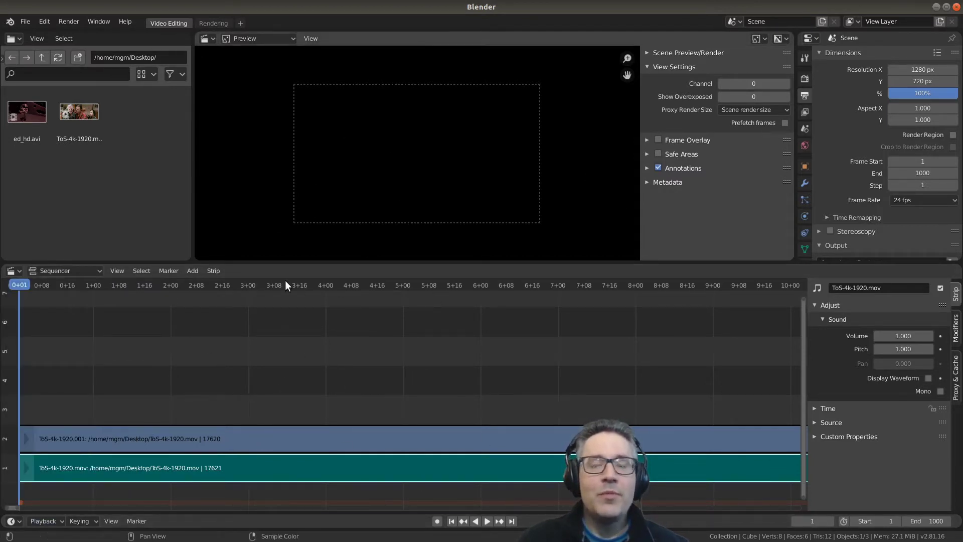
left_click(35, 519)
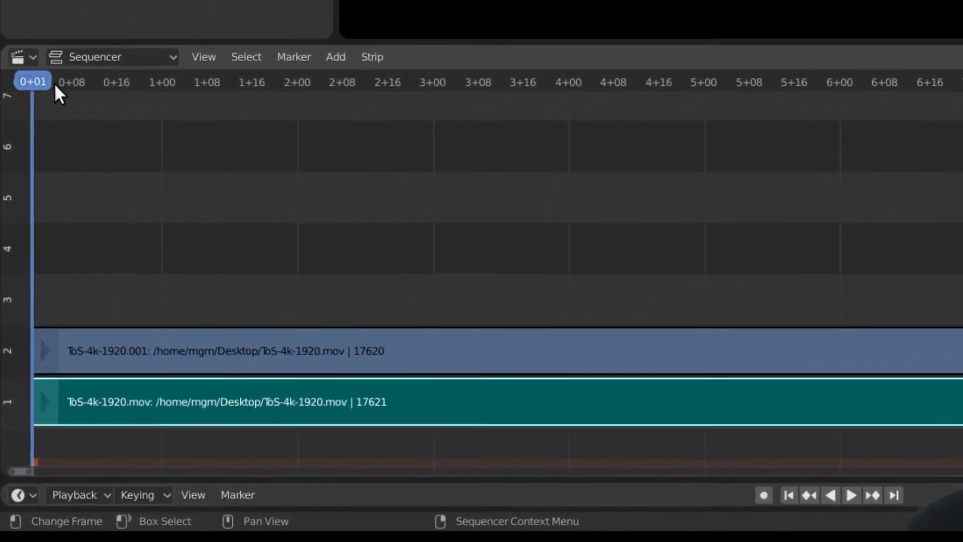
- Scrub the playhead through the strips, select both strips, and set the playhead to frame 59
left_click_drag(39, 210, 293, 211)
left_click_drag(428, 55, 962, 51)
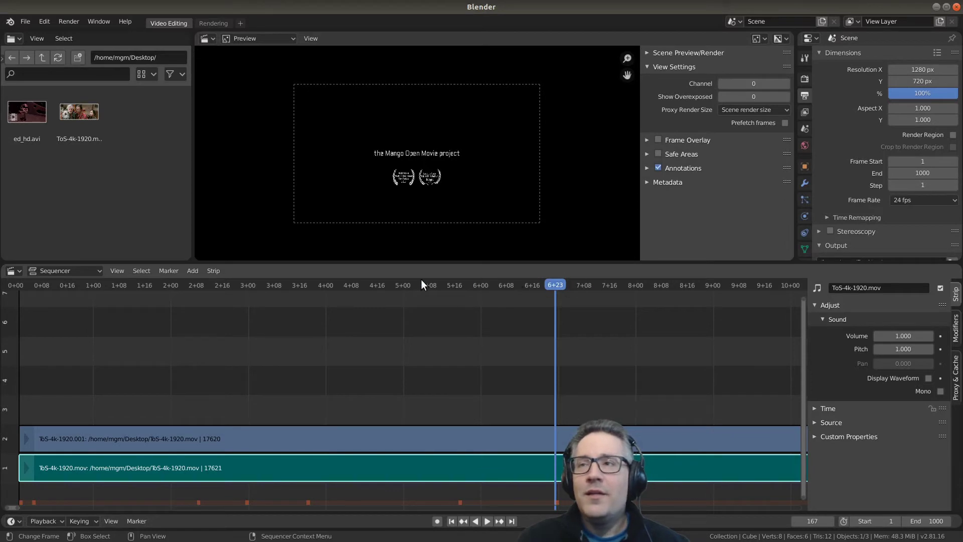
left_click(398, 286)
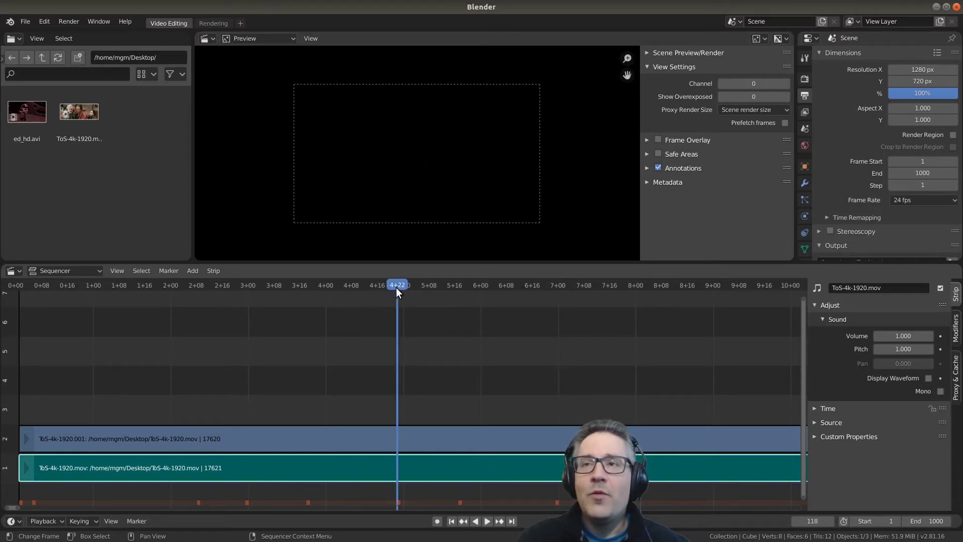
left_click(322, 284)
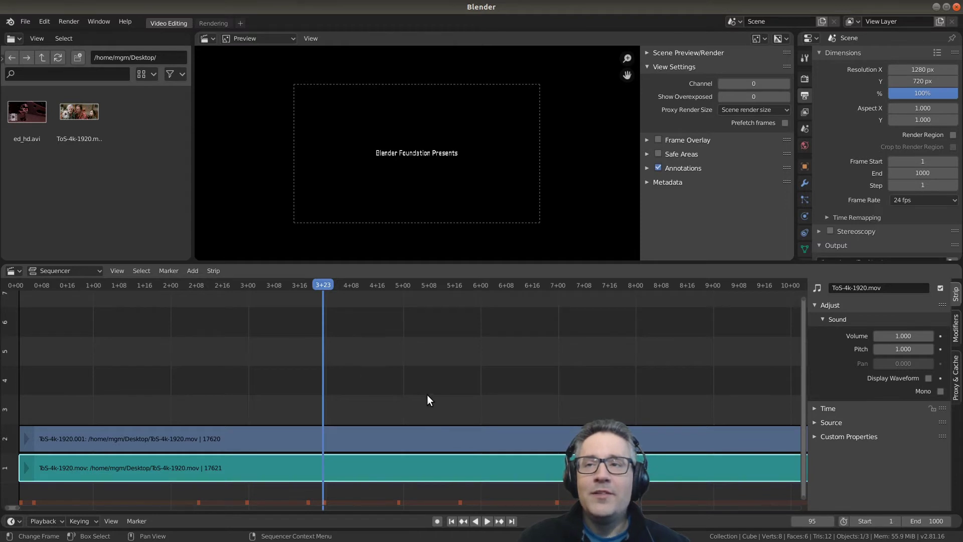
left_click_drag(397, 344, 598, 427)
key("a")
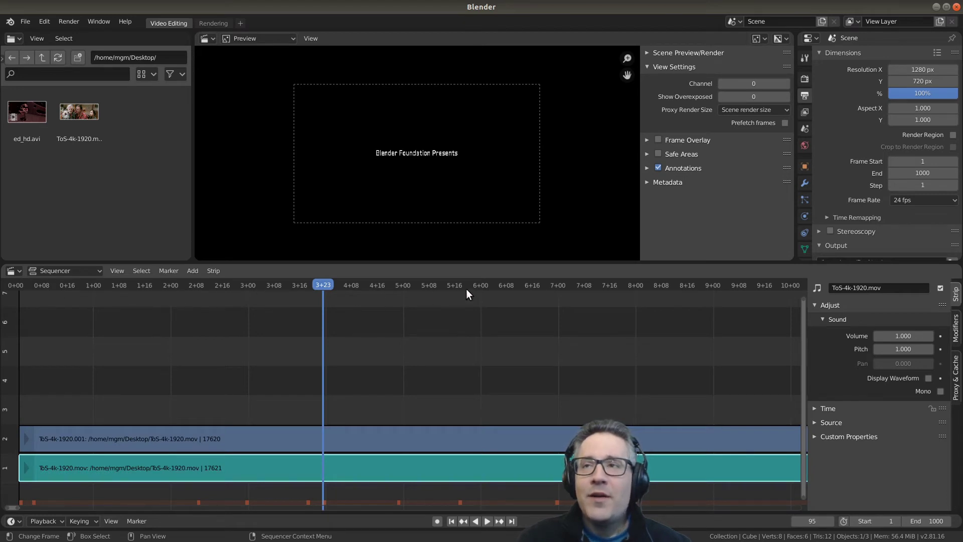
left_click(205, 284)
- Play the sequence, stopping near frame 139, then resume playback toward frame 409
key("space")
left_click_drag(205, 284, 231, 280)
key("space")
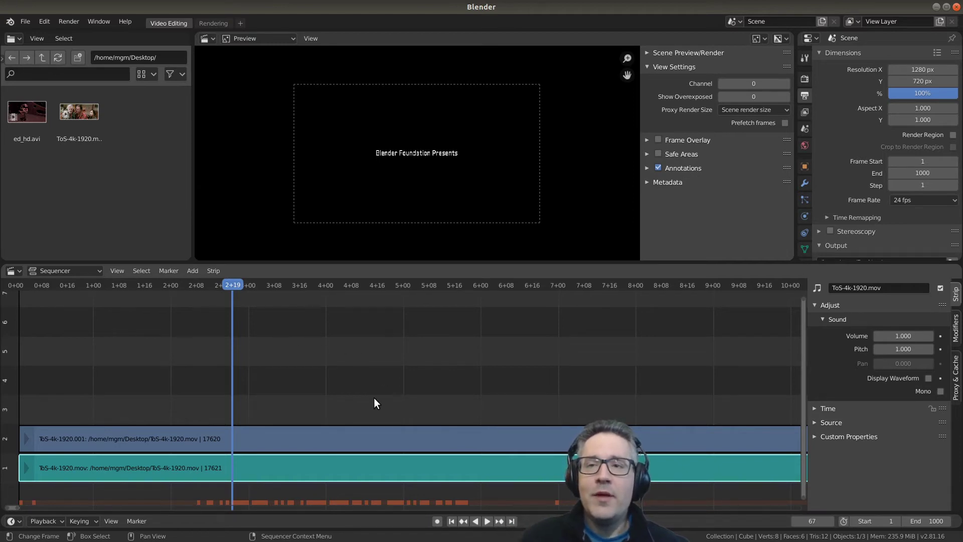
key("space")
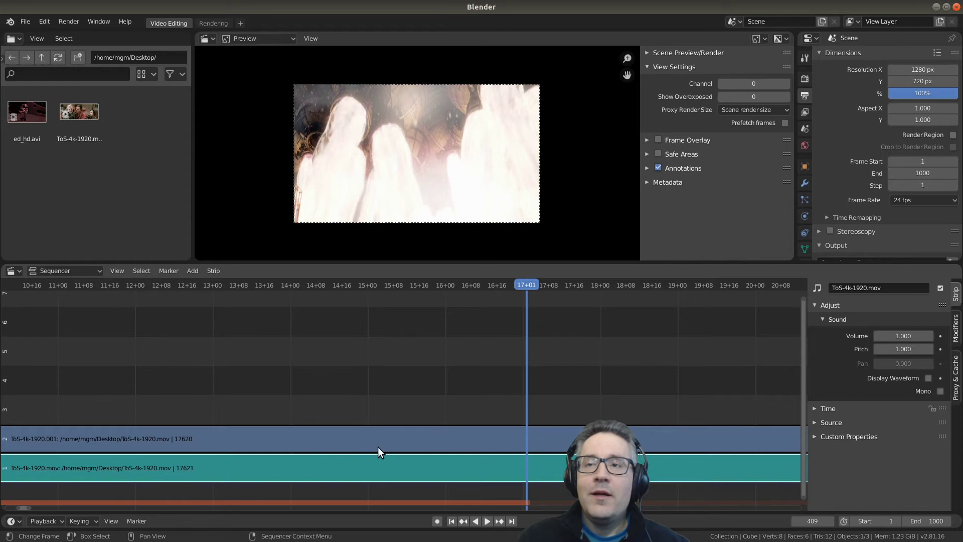
- Apply Movie Strip > Set Render Size to the channel 2 strip, making the scene 1920 × 800
left_click(255, 434)
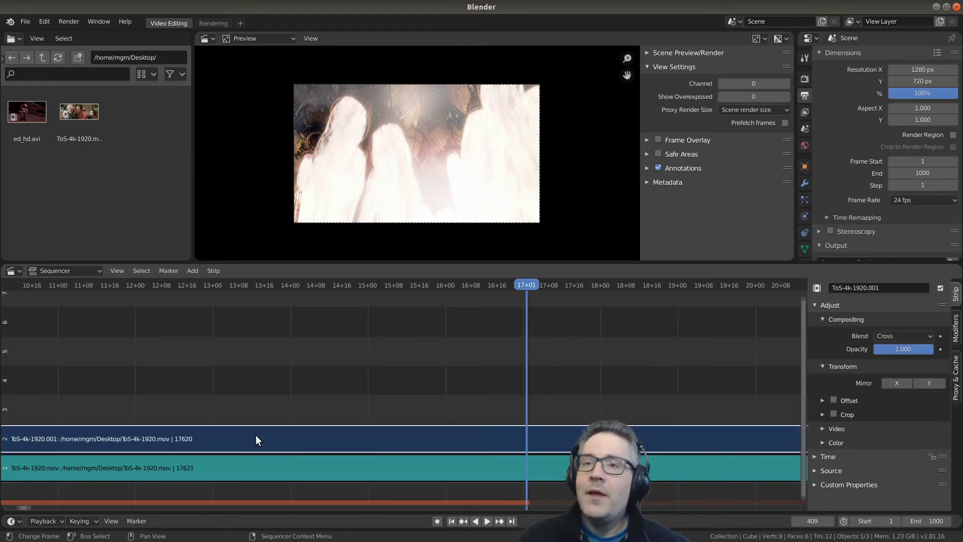
right_click(325, 433)
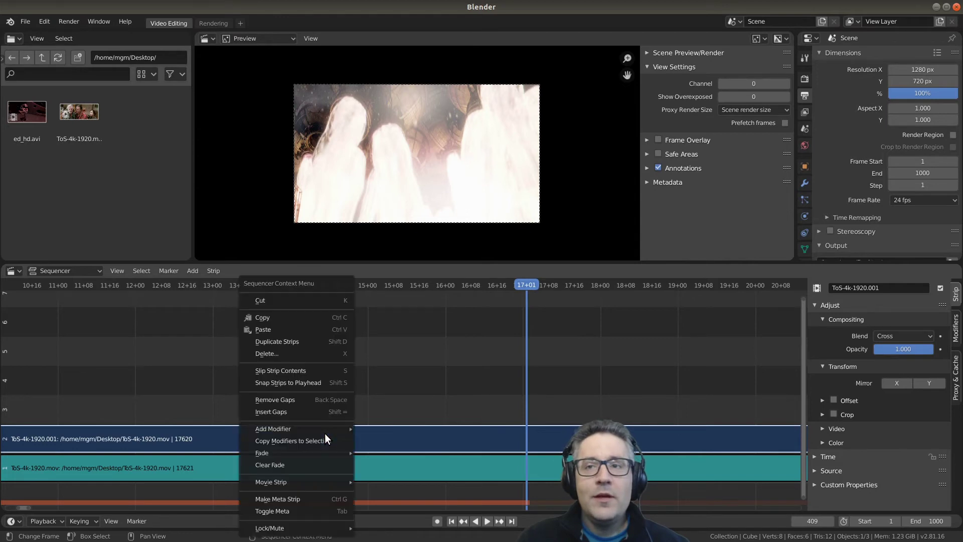
mouse_move(325, 433)
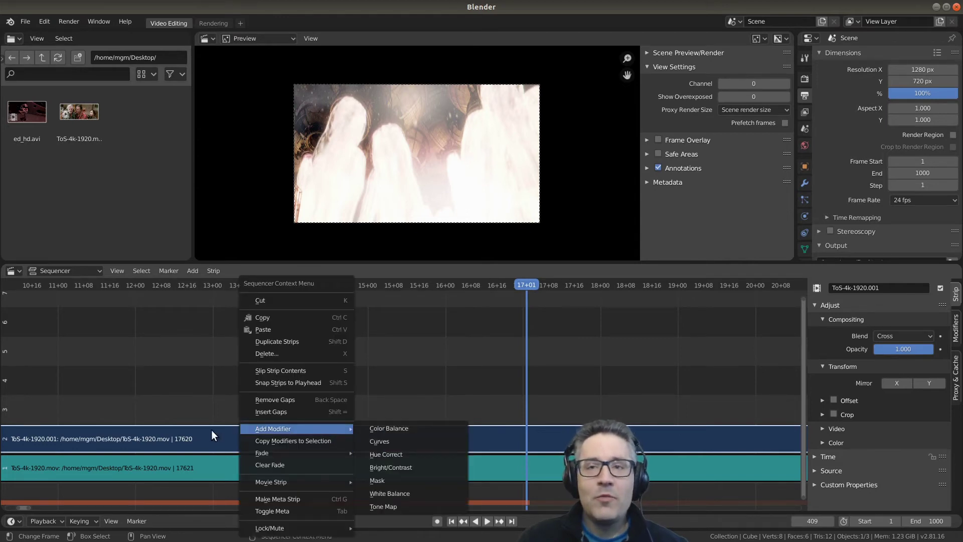
right_click(245, 444)
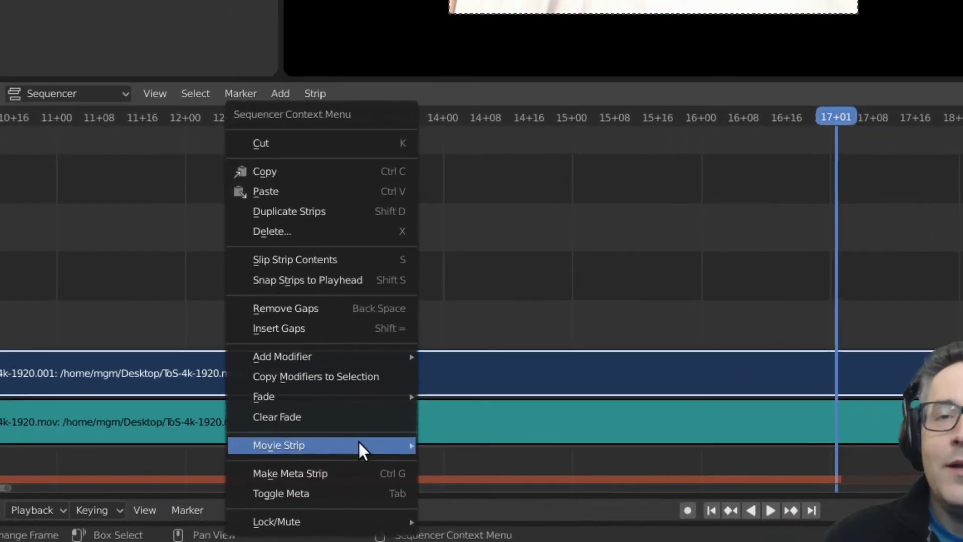
mouse_move(239, 481)
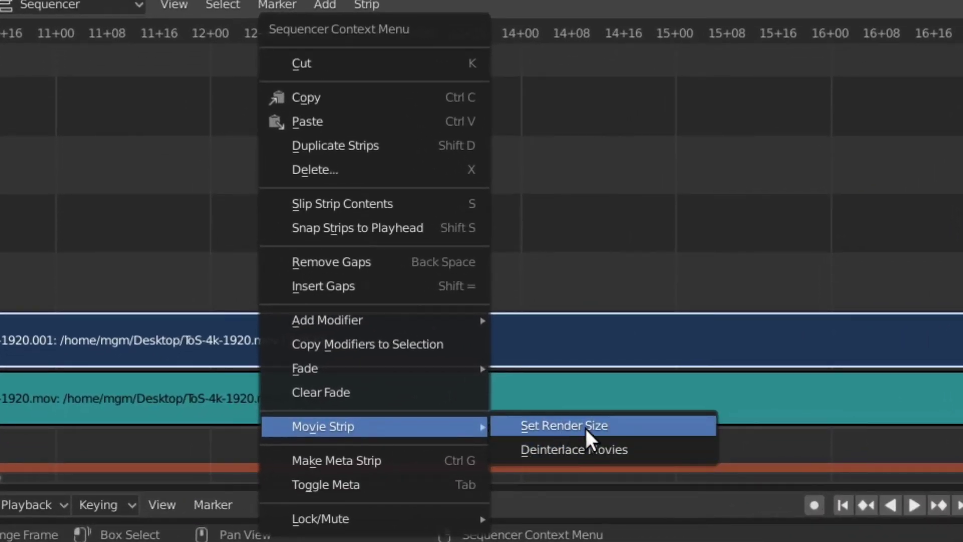
left_click(584, 426)
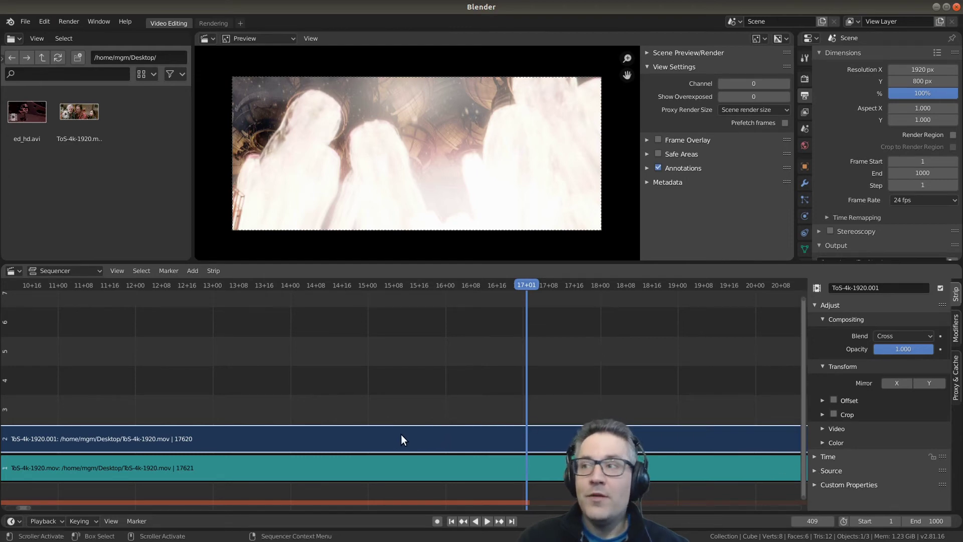
- Expand the Strip sidebar's Source panel to show the file path, sRGB colour space and 1920x800 resolution
left_click(812, 470)
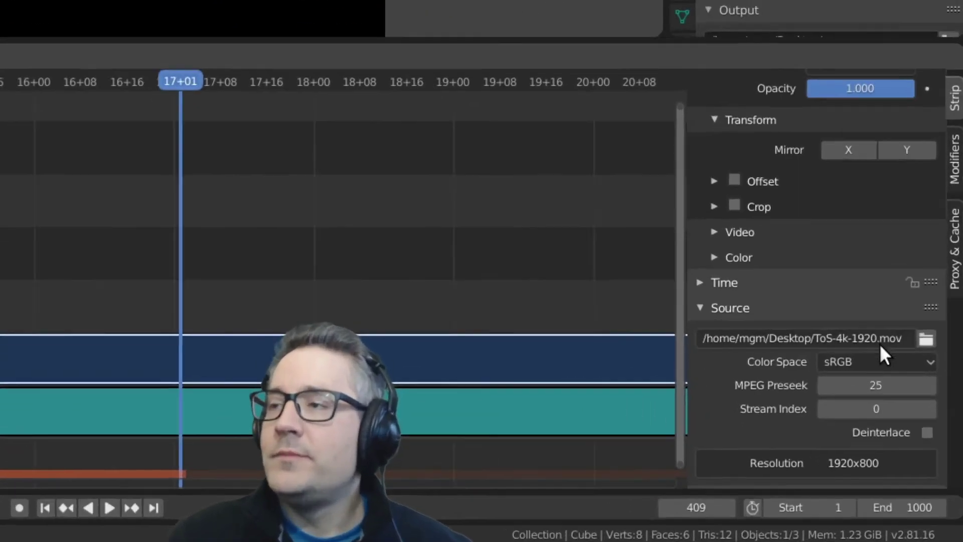
scroll(879, 344, "down", 1)
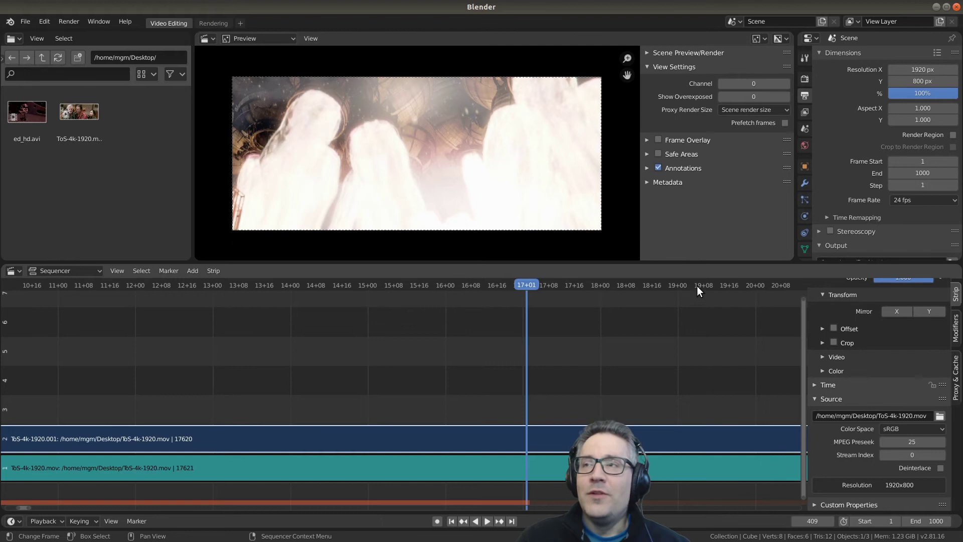
- Play the footage, zoom the Sequencer out to show both full strips, and jump to frame 877
key("space")
scroll(697, 288, "down", 3)
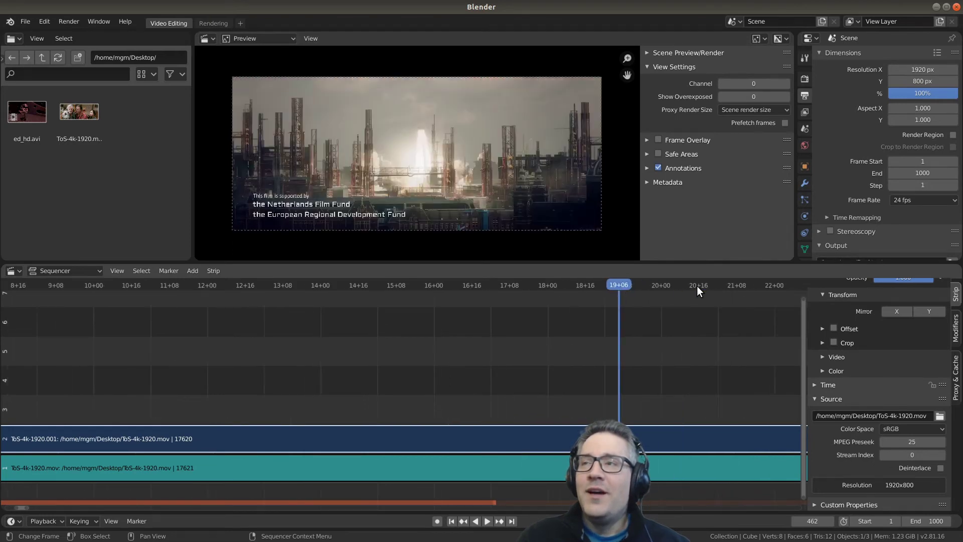
scroll(697, 285, "down", 3)
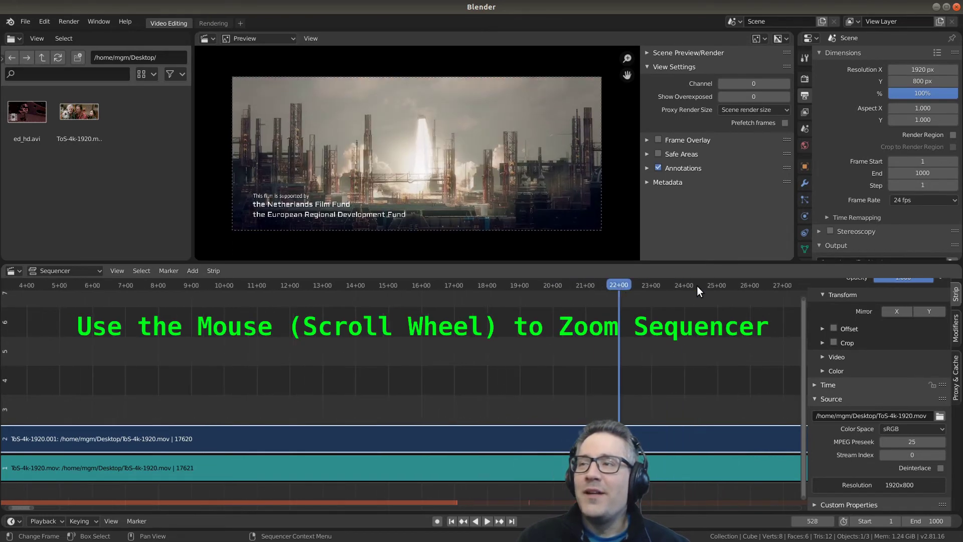
scroll(696, 285, "down", 4)
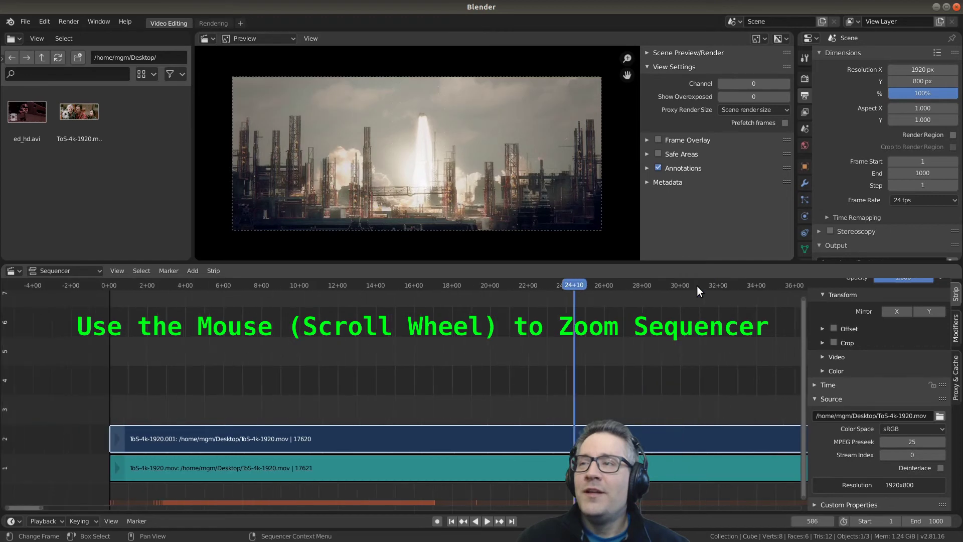
left_click(696, 284)
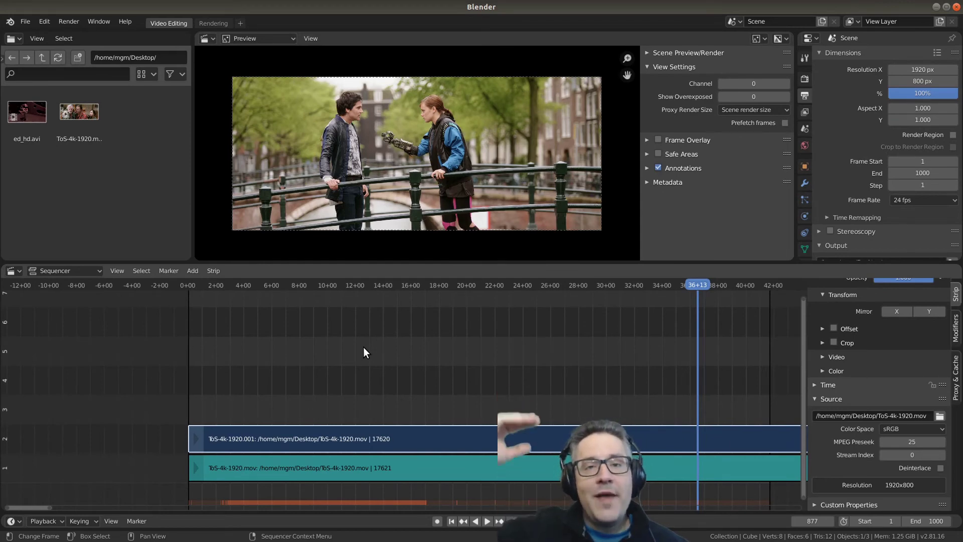
left_click(784, 83)
left_click(784, 84)
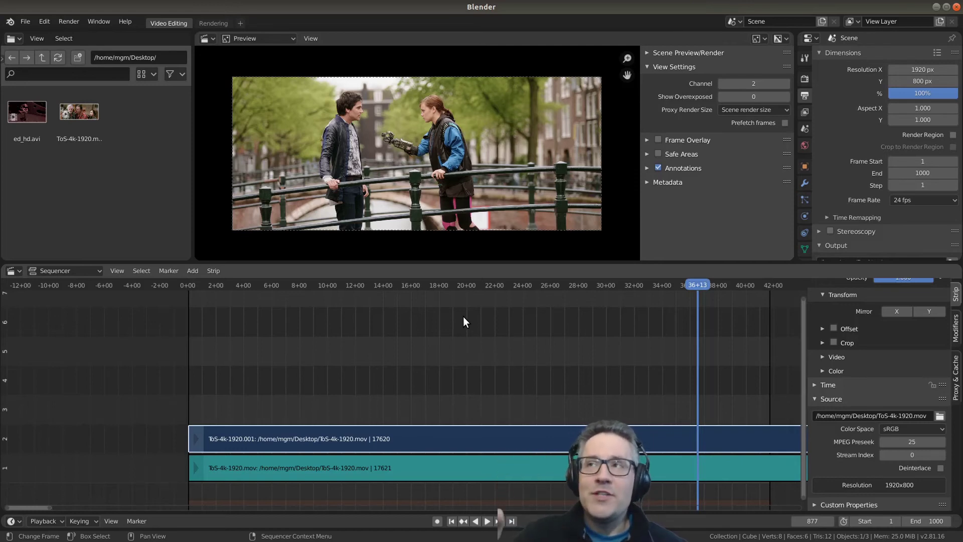
left_click(732, 84)
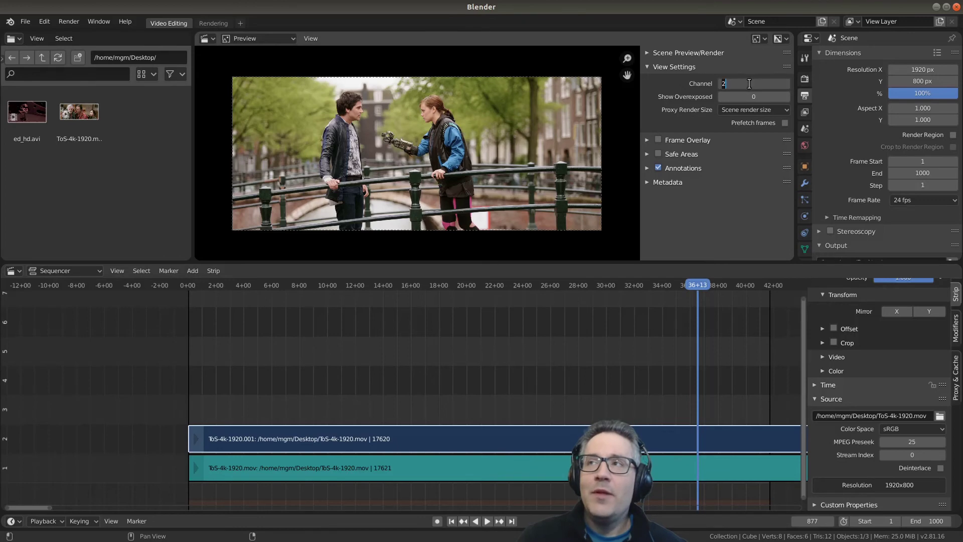
type("0")
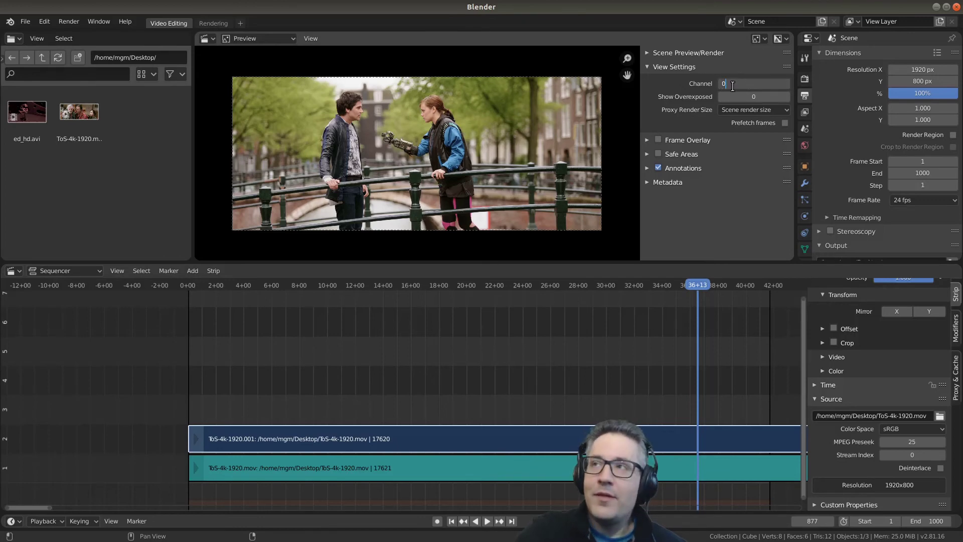
key("Return")
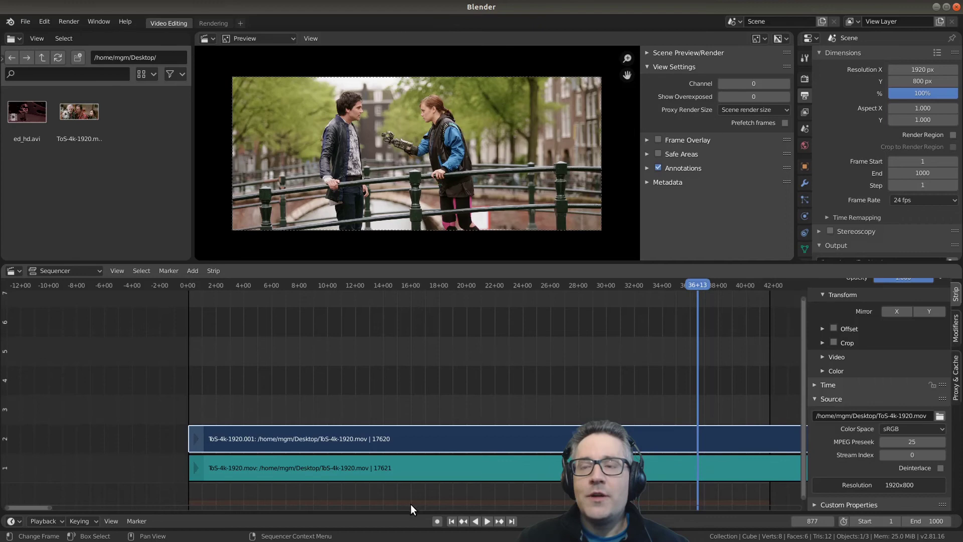
- Play the stacked ToS-4k-1920 strips from 11+09, stopping at frame 413 (17+05)
left_click(346, 283)
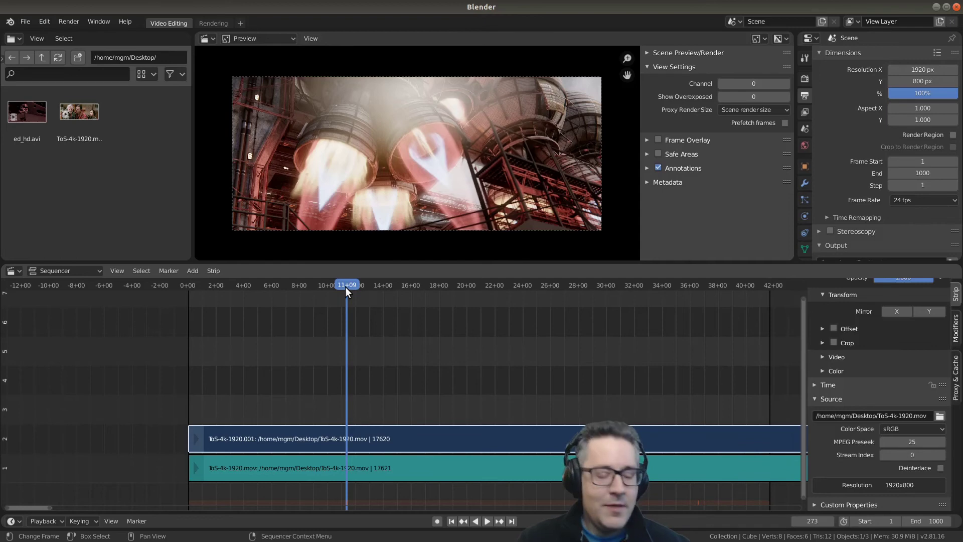
key("space")
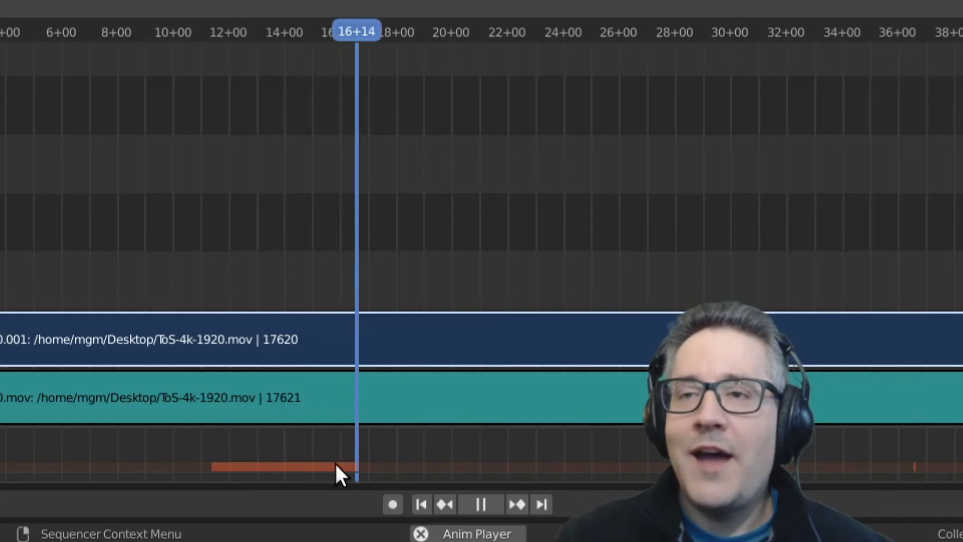
key("space")
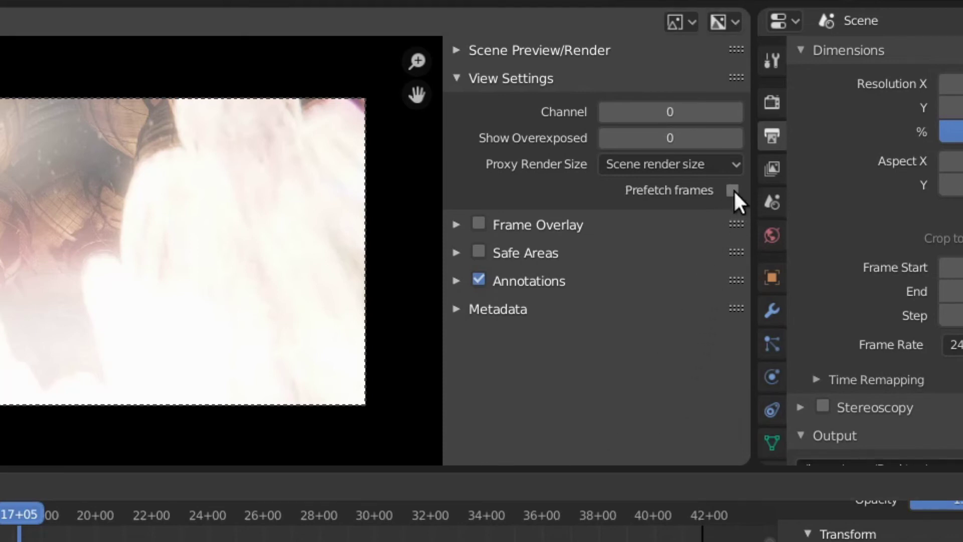
- Tick Prefetch frames in the Preview sidebar's View Settings
left_click(733, 190)
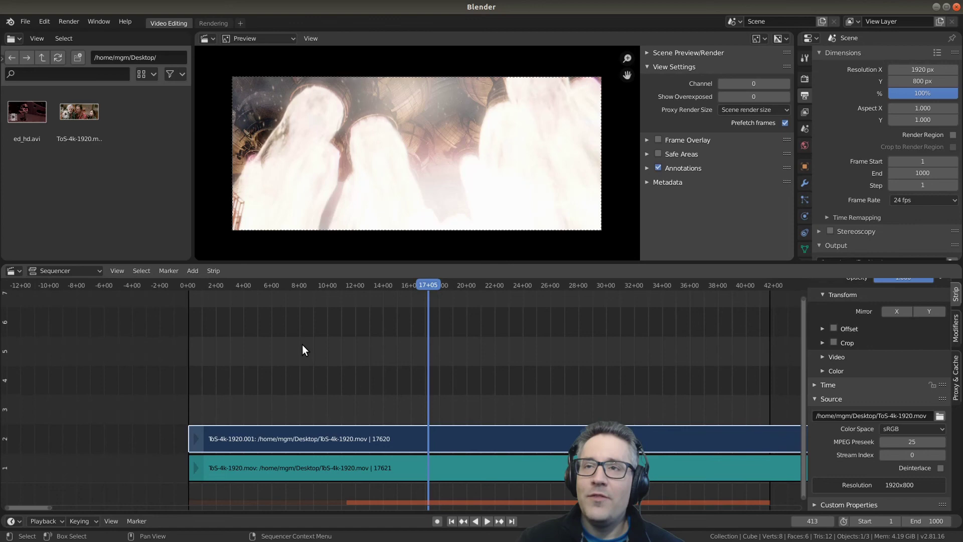
- Set the scene frame range to start at frame 159 and end at frame 662
left_click(279, 285)
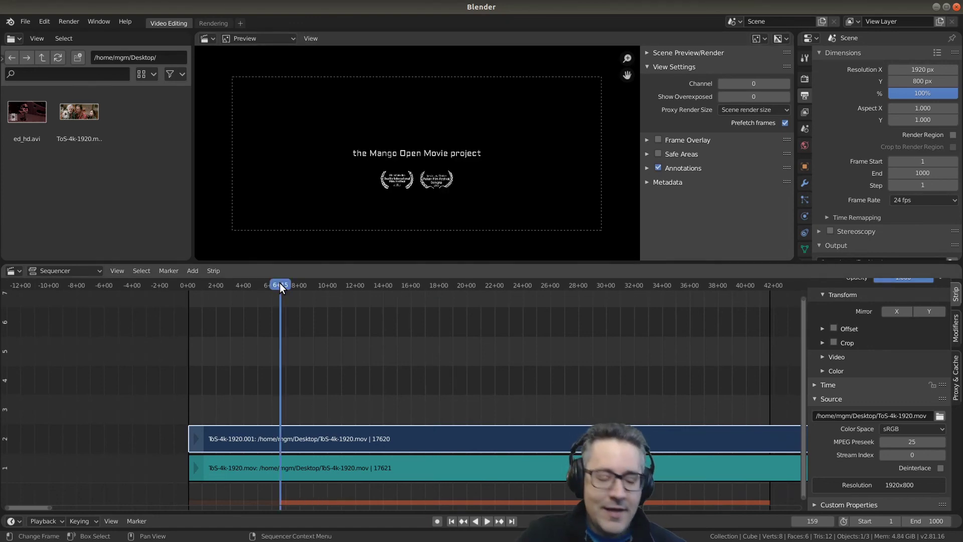
key("ctrl+Home")
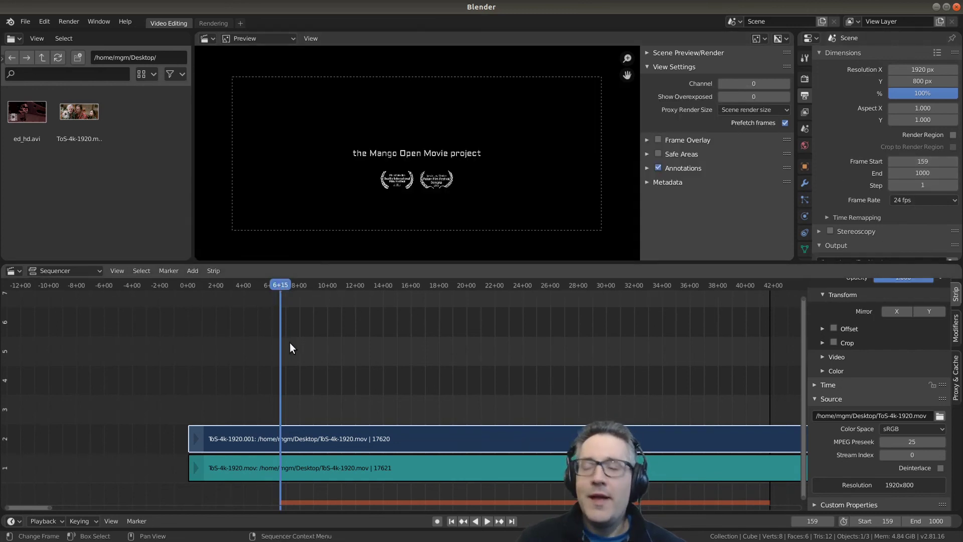
left_click(572, 284)
key("ctrl+End")
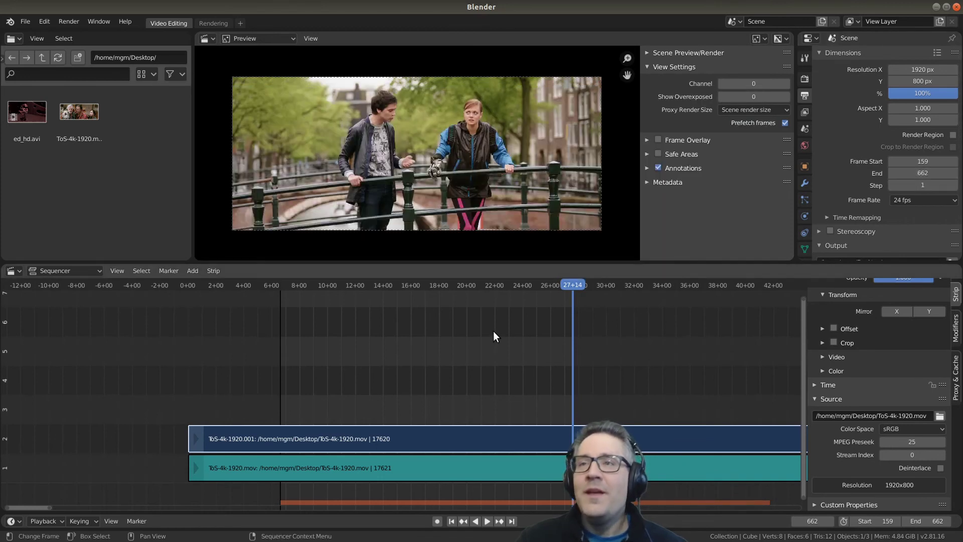
- Turn off Prefetch frames in the Render menu
left_click(65, 20)
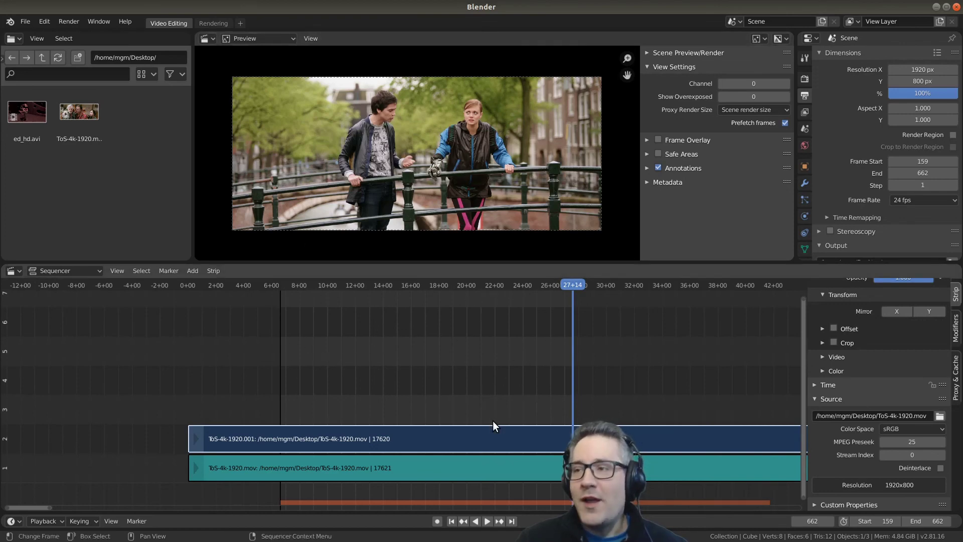
left_click(785, 123)
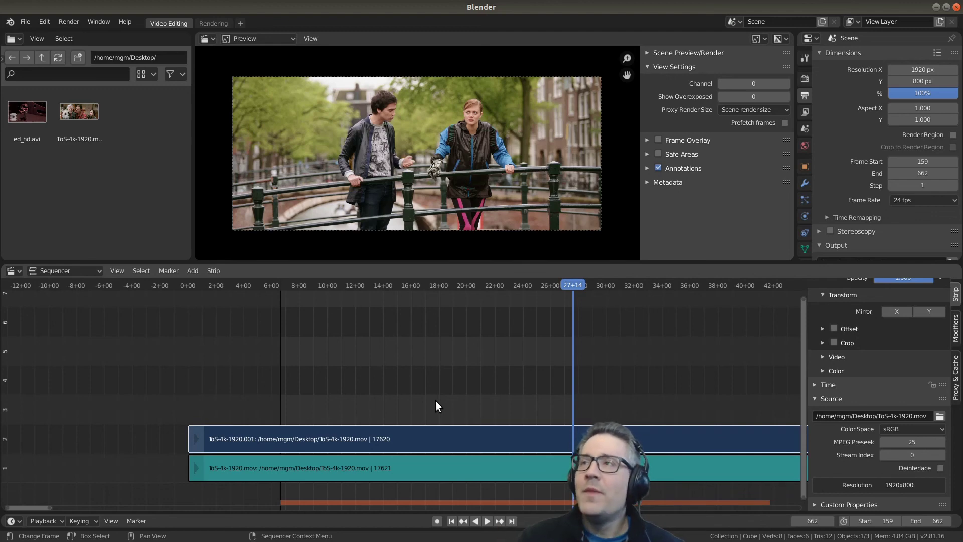
left_click(76, 22)
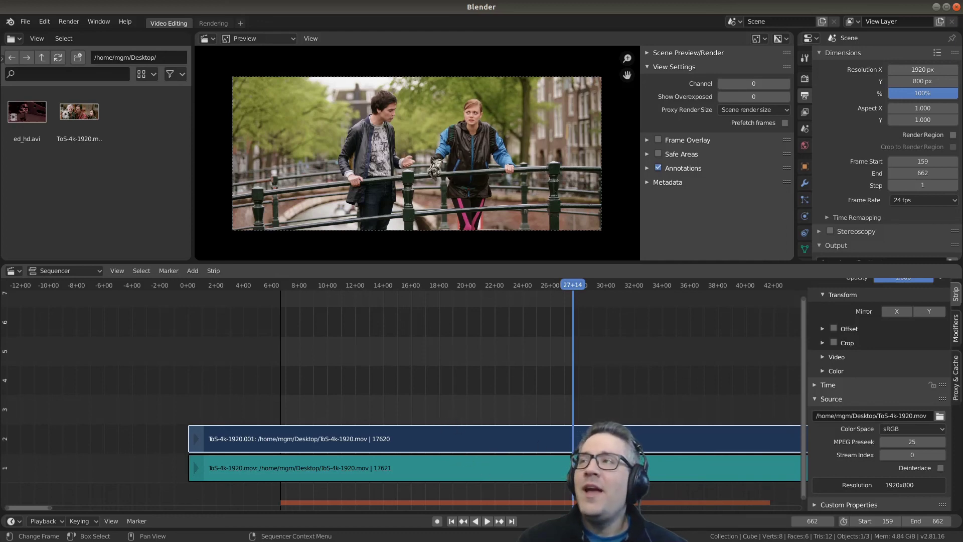
- Scroll the Output Properties to show FFmpeg MPEG-4 output with H.264 video and AAC audio
left_click(67, 21)
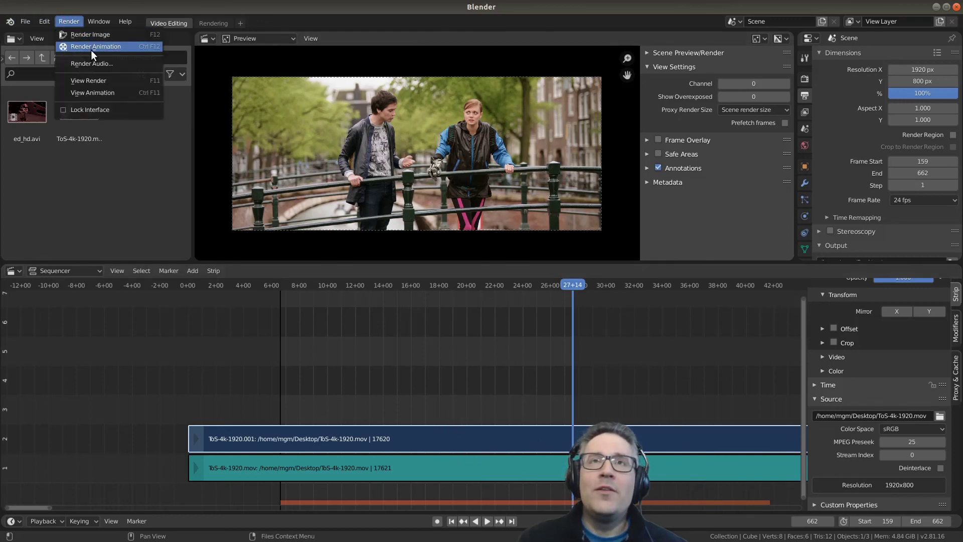
scroll(880, 197, "down", 1)
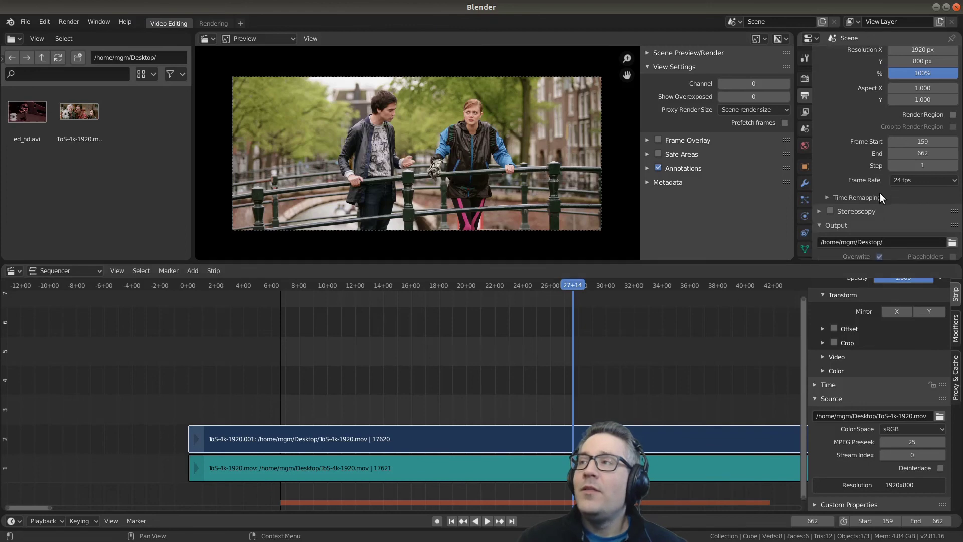
scroll(881, 193, "down", 10)
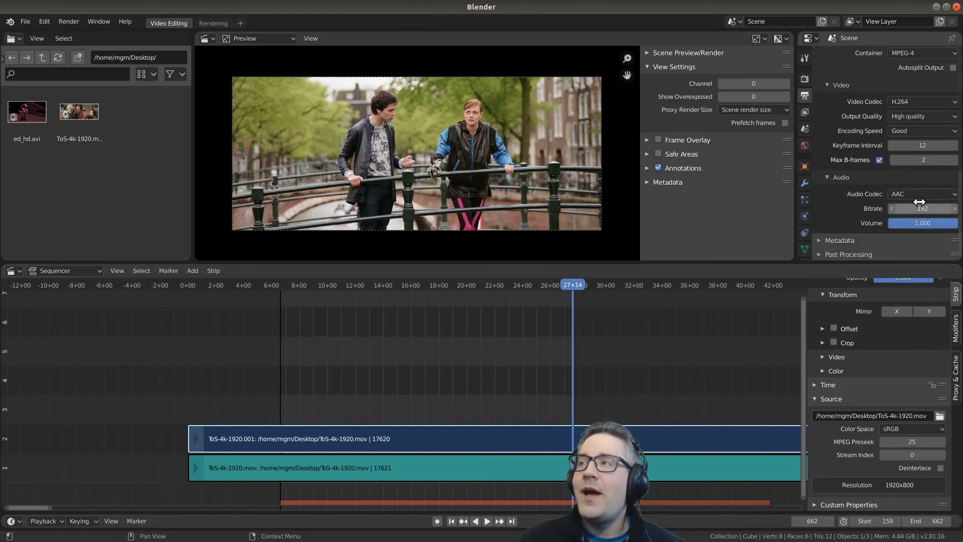
scroll(912, 197, "up", 9)
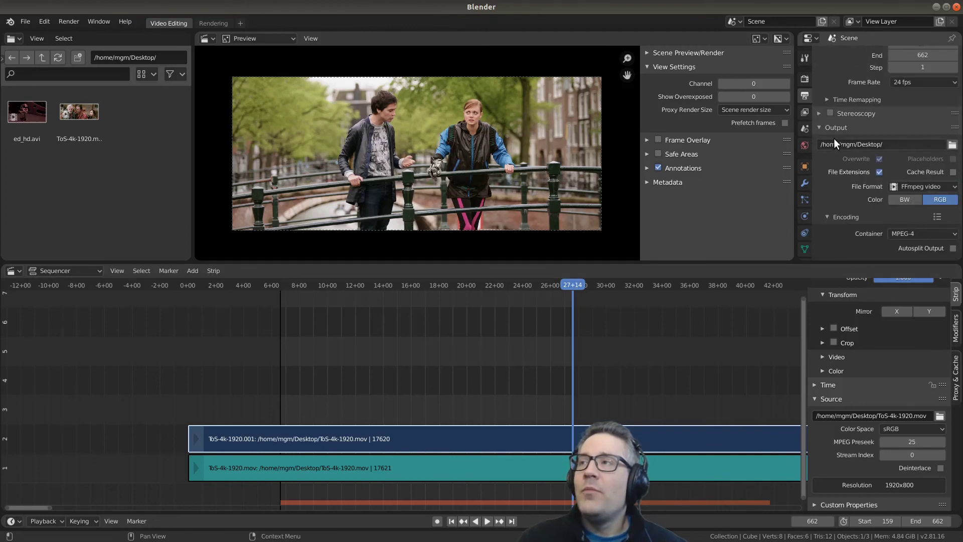